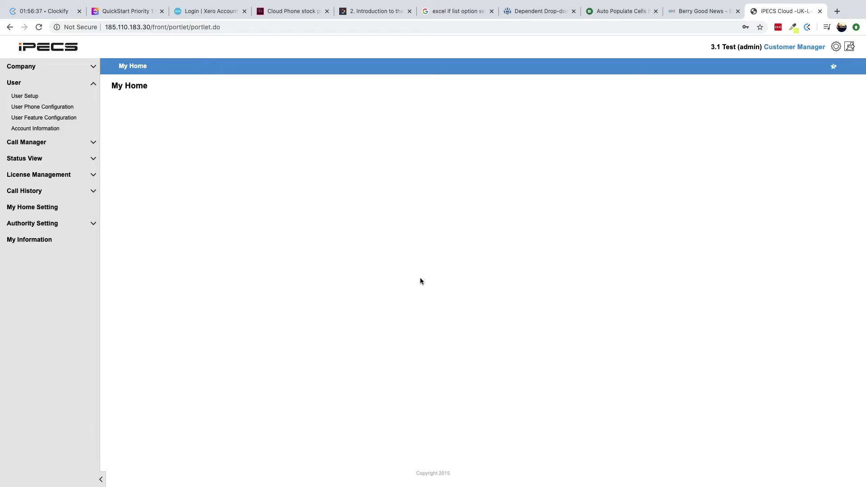
Remove Call Log, Company Summary, Service Summary and both call-statistics portlets from My Home, then save.
left_click(38, 208)
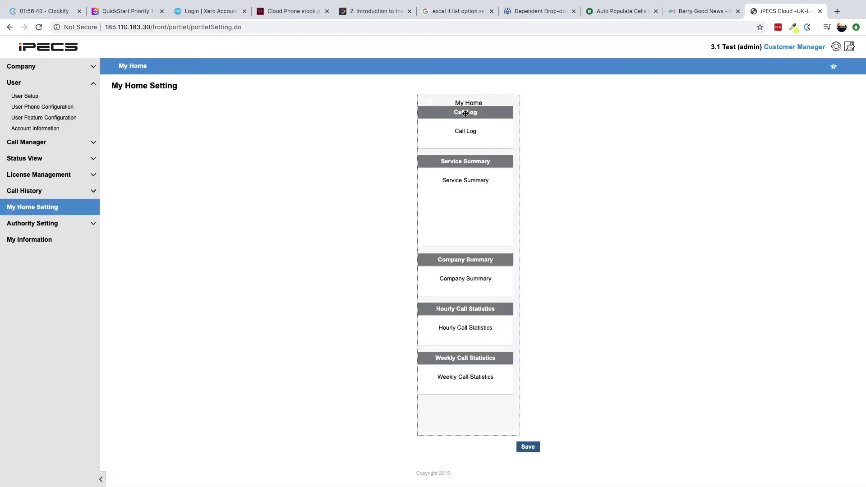
left_click_drag(465, 114, 201, 120)
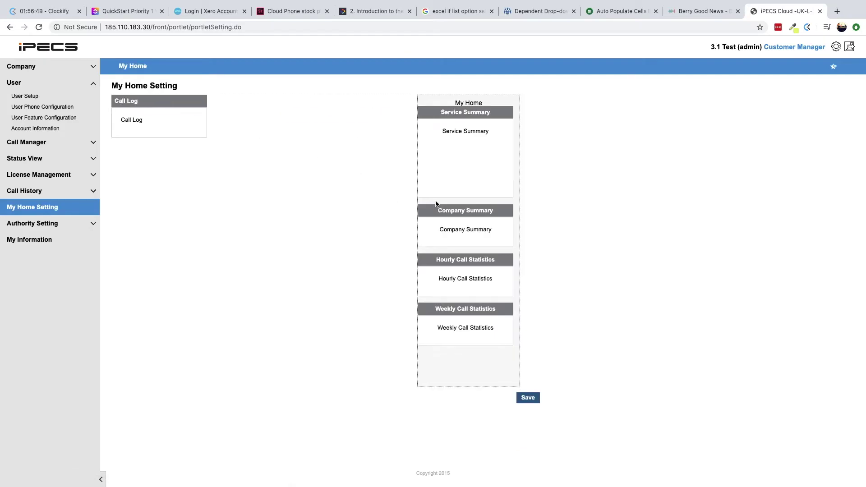
left_click_drag(470, 306, 215, 186)
left_click_drag(465, 210, 266, 110)
left_click_drag(465, 259, 271, 160)
left_click_drag(464, 112, 352, 113)
left_click(530, 372)
left_click(479, 277)
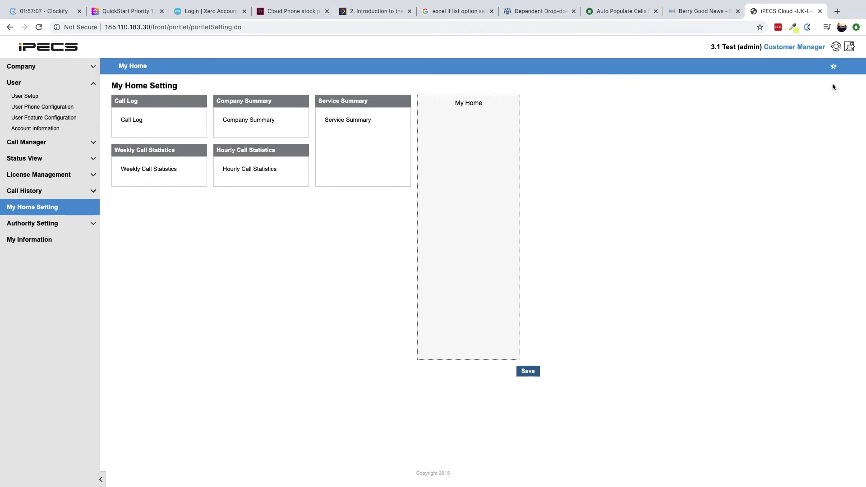
left_click(833, 68)
left_click(197, 68)
left_click(469, 263)
left_click(426, 286)
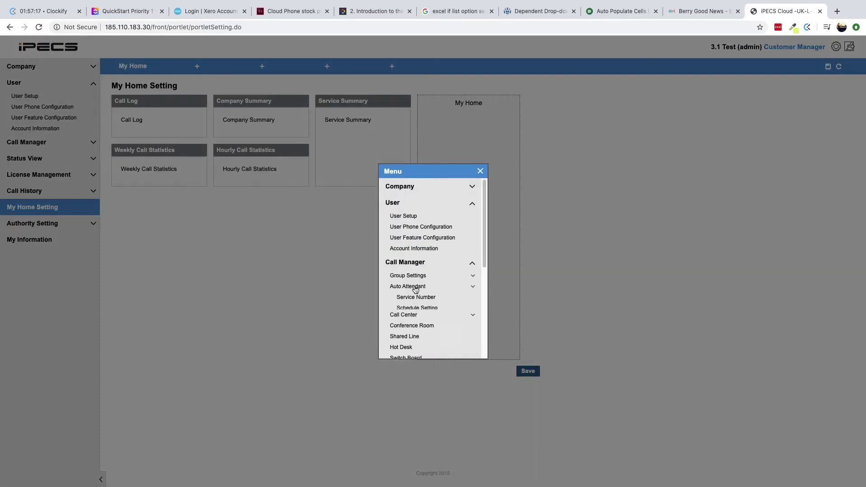
left_click(417, 297)
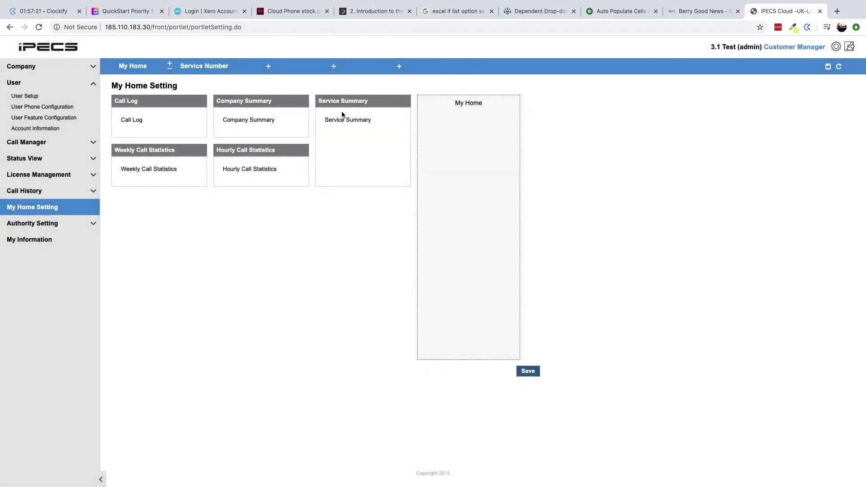
left_click(840, 68)
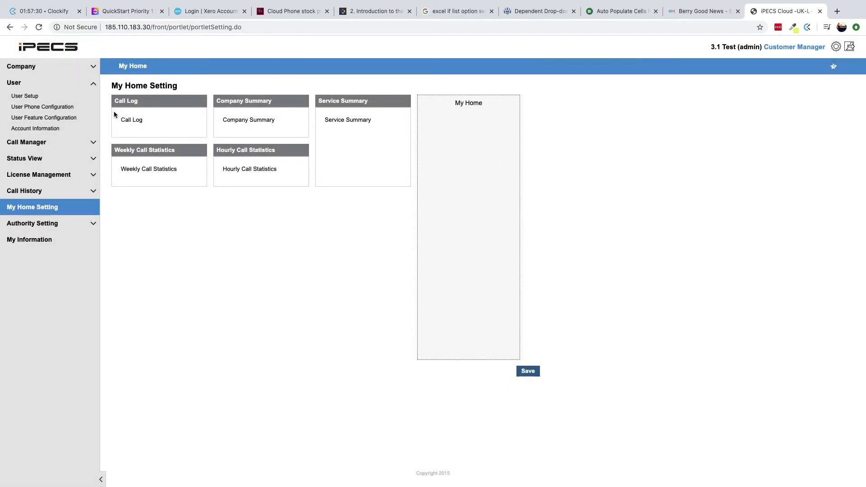
left_click(93, 67)
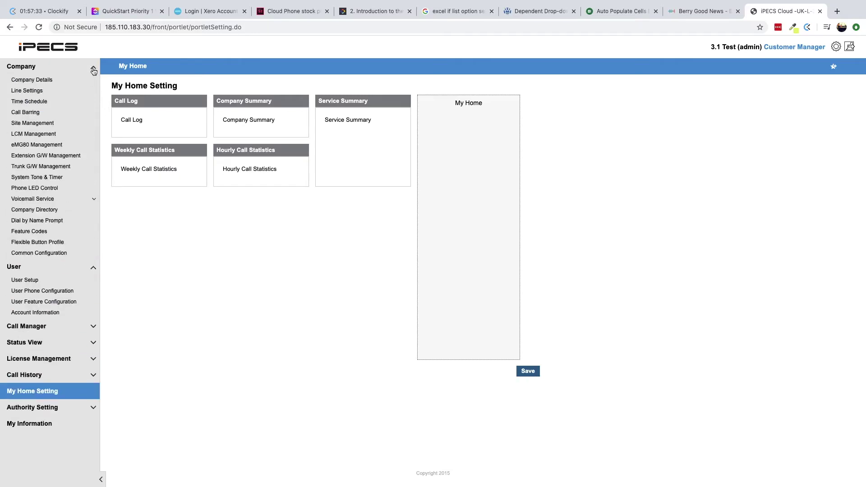
Go from Company Details to the Company Directory showing the seven contacts.
left_click(51, 80)
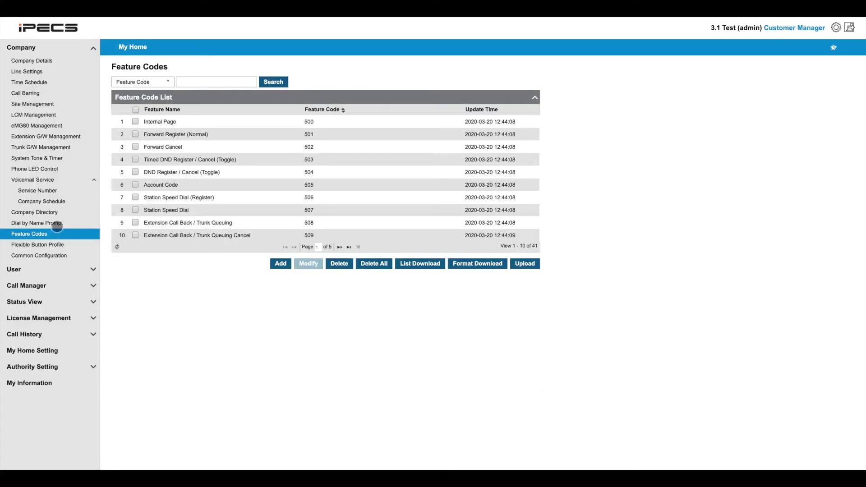
left_click(56, 212)
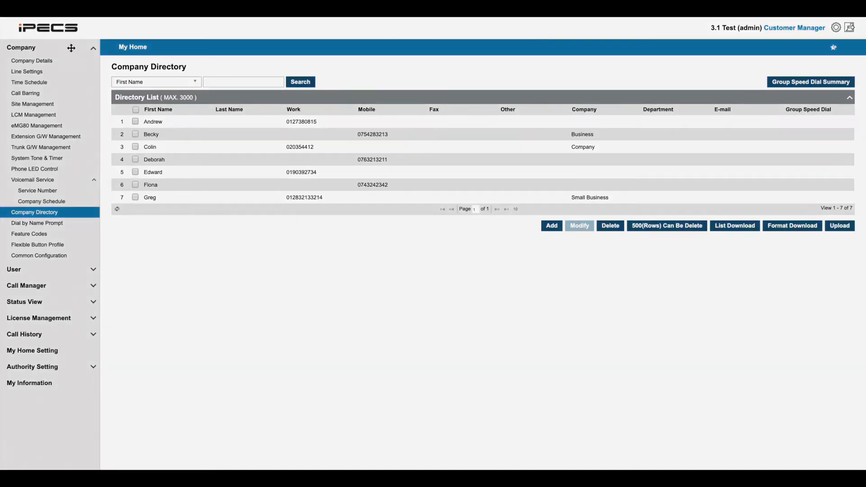
Switch the sidebar from Company to User and open the User Setup list.
left_click(70, 47)
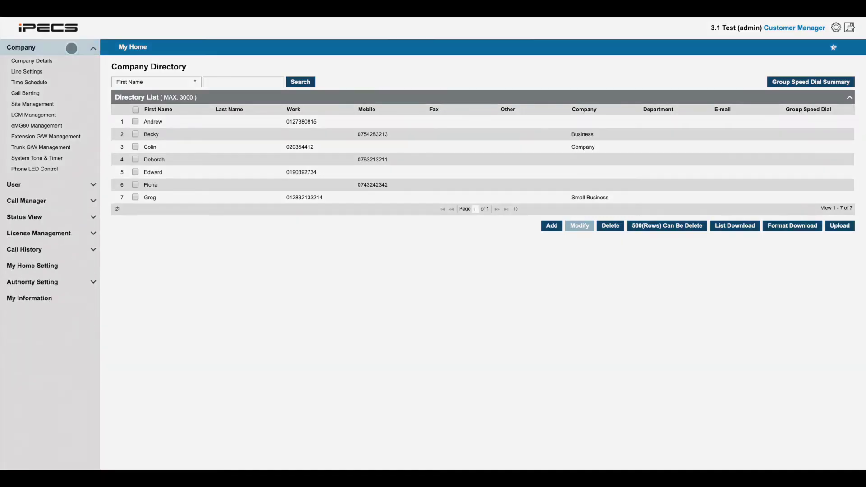
left_click(58, 68)
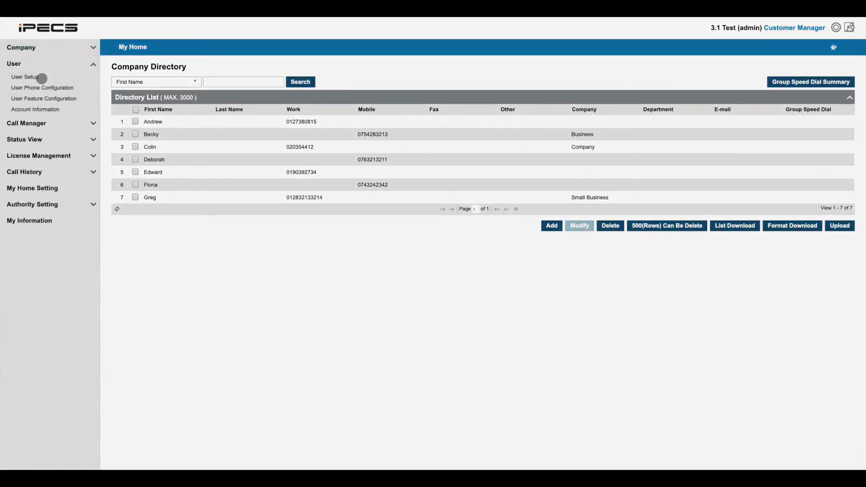
left_click(42, 78)
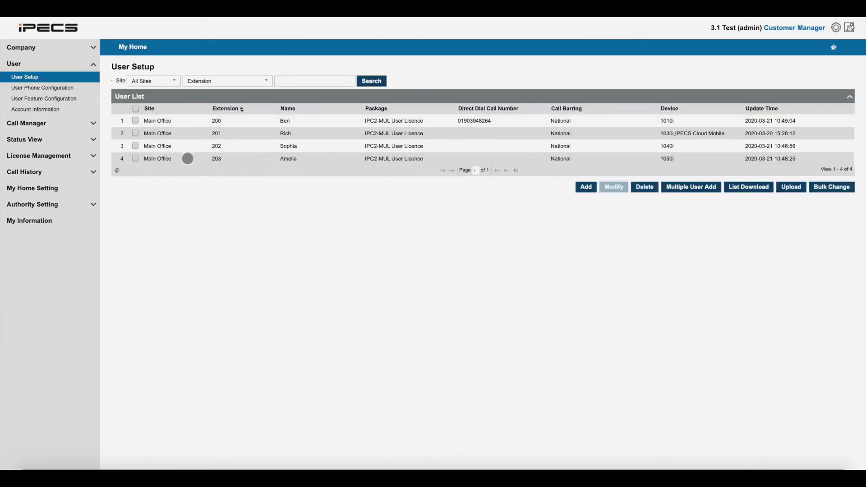
Make extension 203's user settings editable and bring up its 1050i phone configuration.
left_click(190, 159)
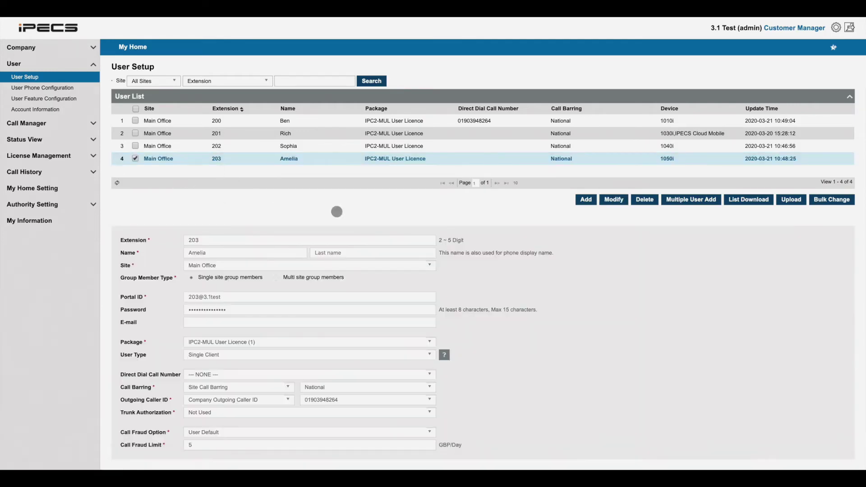
scroll(517, 218, "down", 3)
scroll(517, 219, "down", 2)
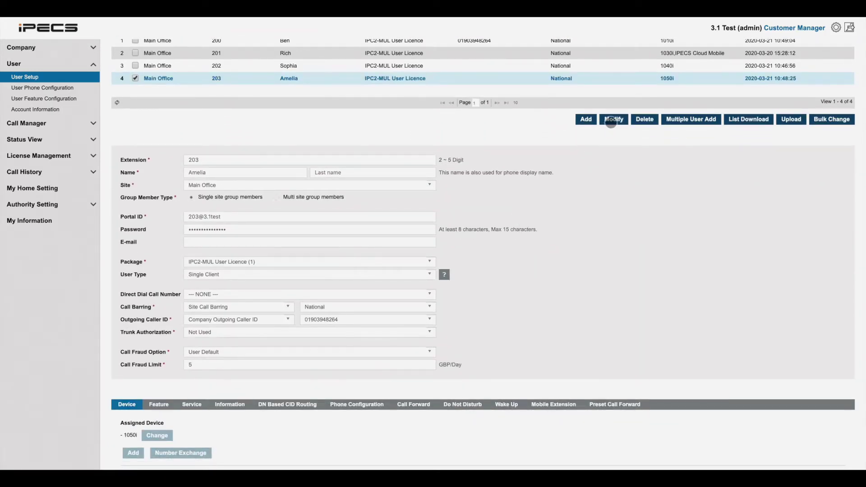
left_click(611, 120)
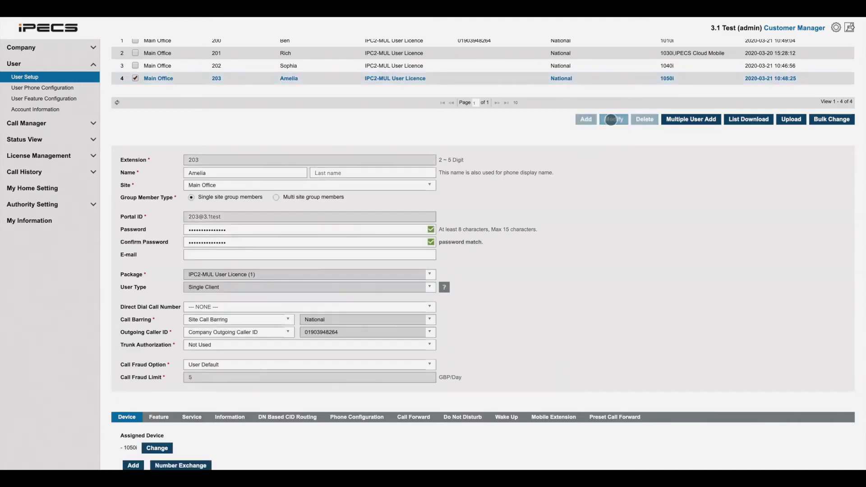
scroll(408, 199, "down", 5)
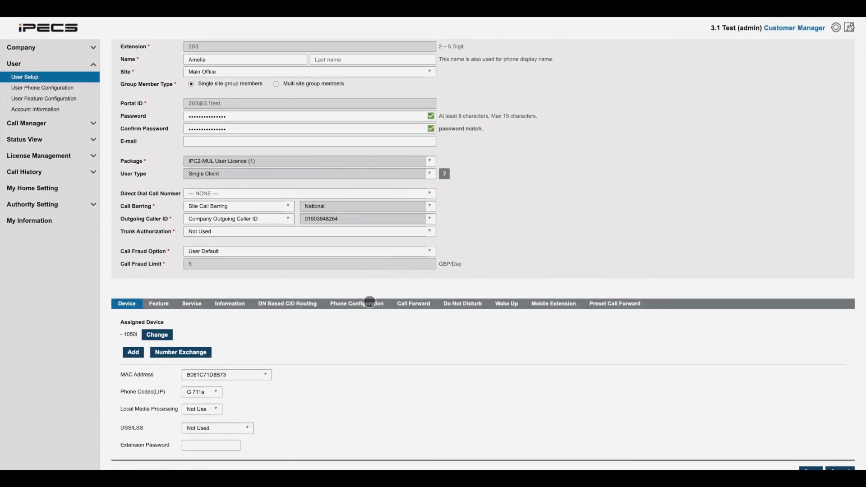
left_click(351, 303)
Review extension 203's 36 phone buttons, start modifying them, then close the Flexible Button Add dialog.
scroll(356, 239, "down", 3)
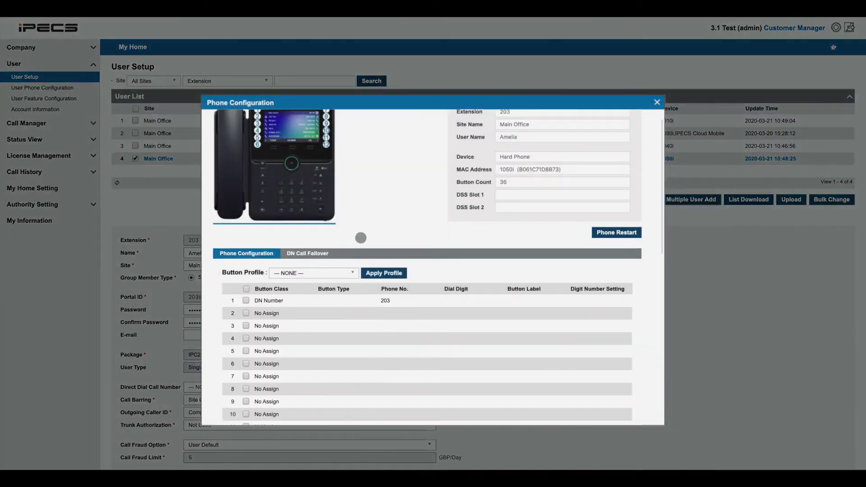
scroll(360, 237, "up", 3)
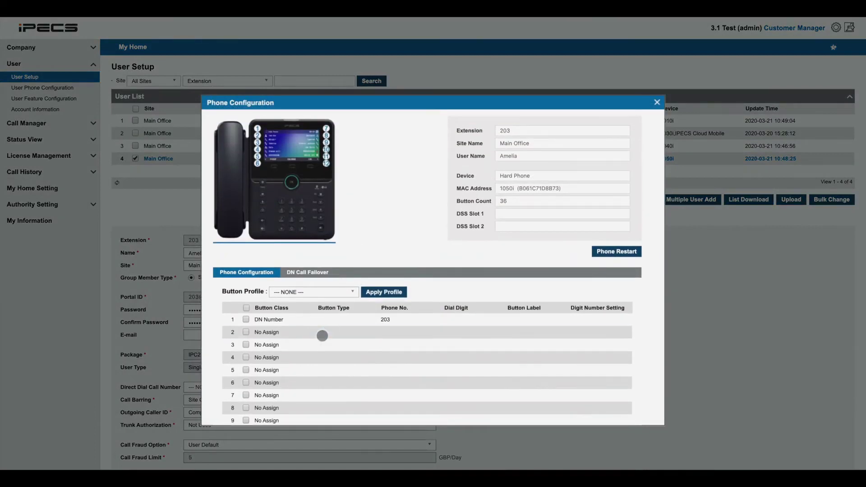
scroll(323, 334, "down", 10)
left_click(584, 377)
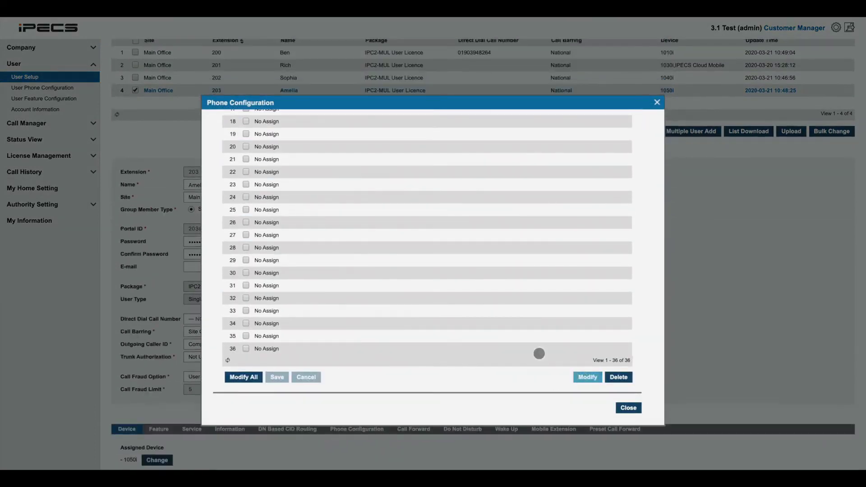
left_click(504, 310)
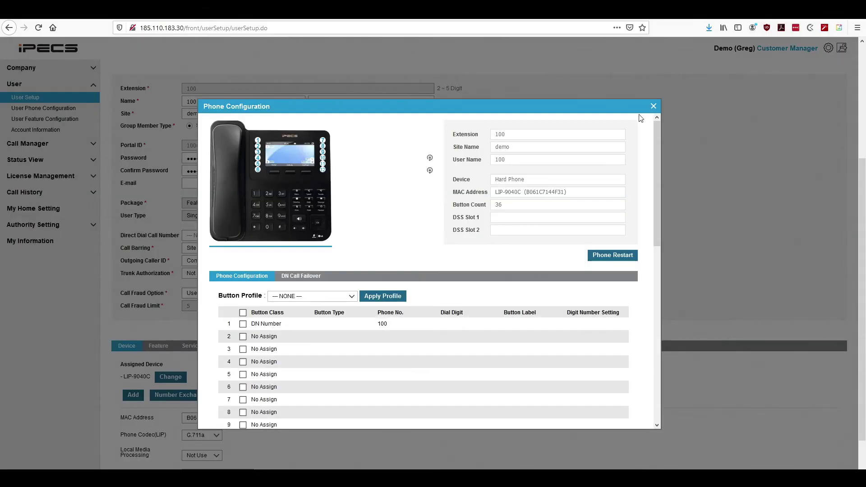
Close the phone configuration, open Call Manager's Hunt Group list and select Sales group 301.
left_click(653, 106)
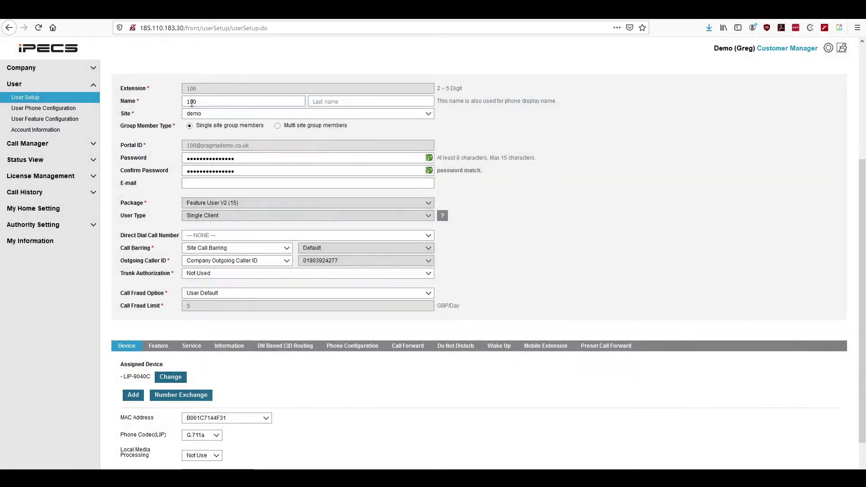
left_click(93, 85)
left_click(95, 101)
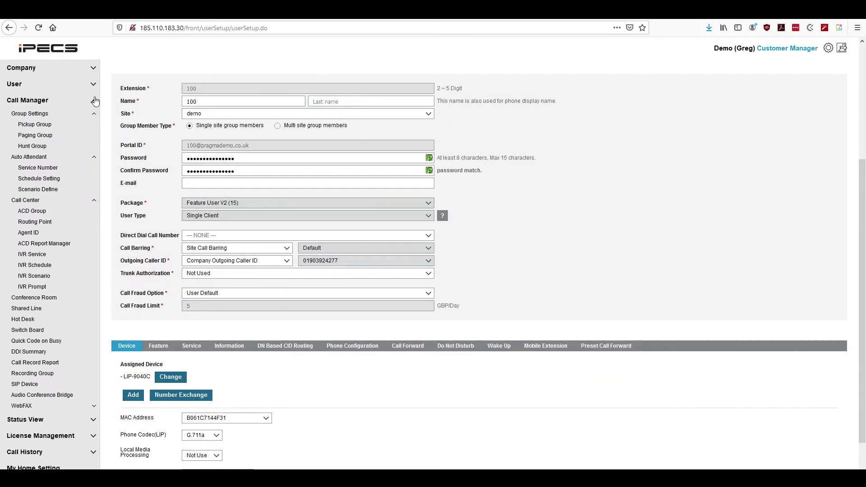
left_click(46, 146)
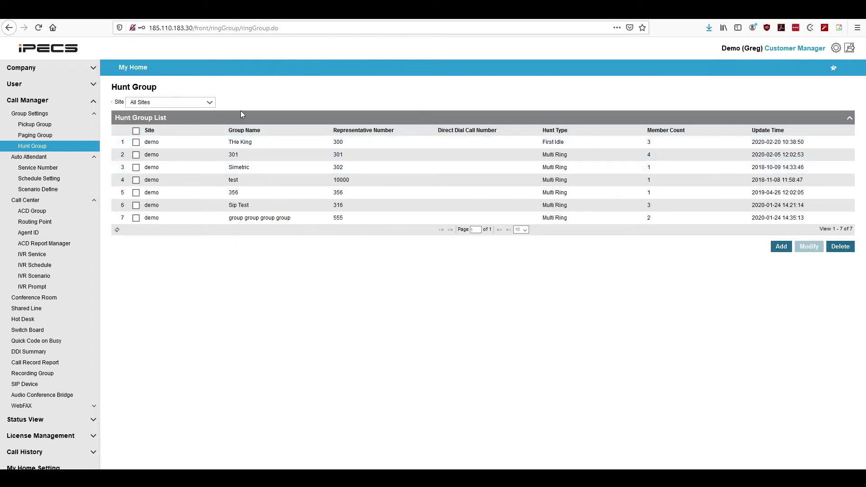
left_click(277, 146)
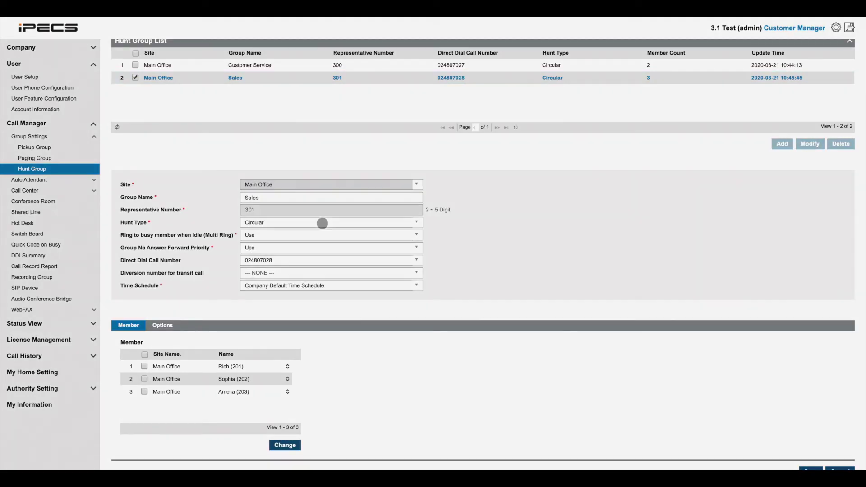
Set the Sales group's hunt type to Longest Idle, keeping the Company Default Time Schedule.
left_click(322, 223)
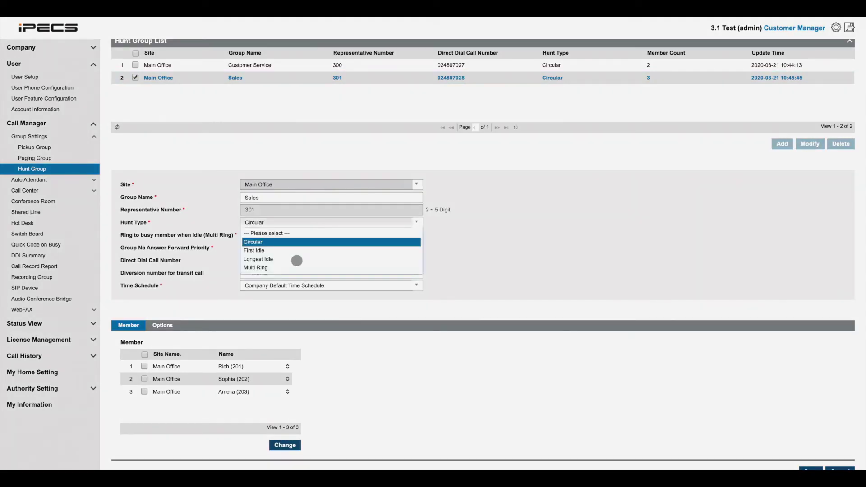
left_click(299, 259)
left_click(354, 286)
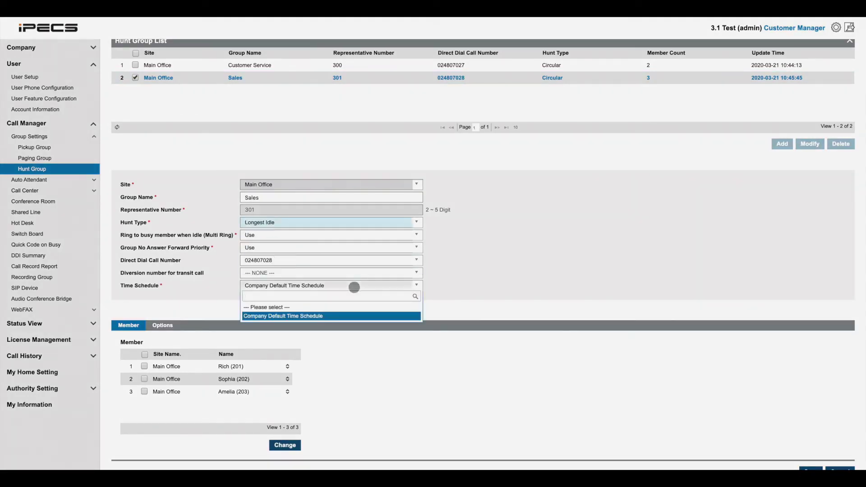
left_click(354, 286)
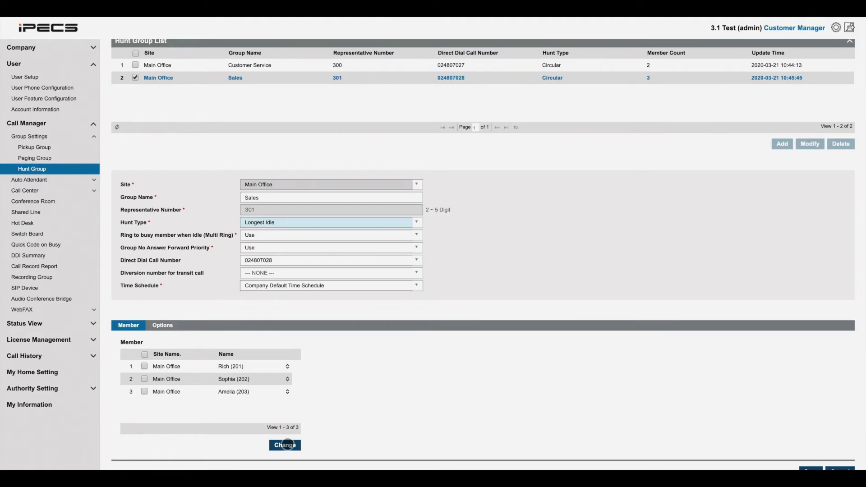
Add extension 200 from the available users to the Sales hunt group members.
left_click(287, 445)
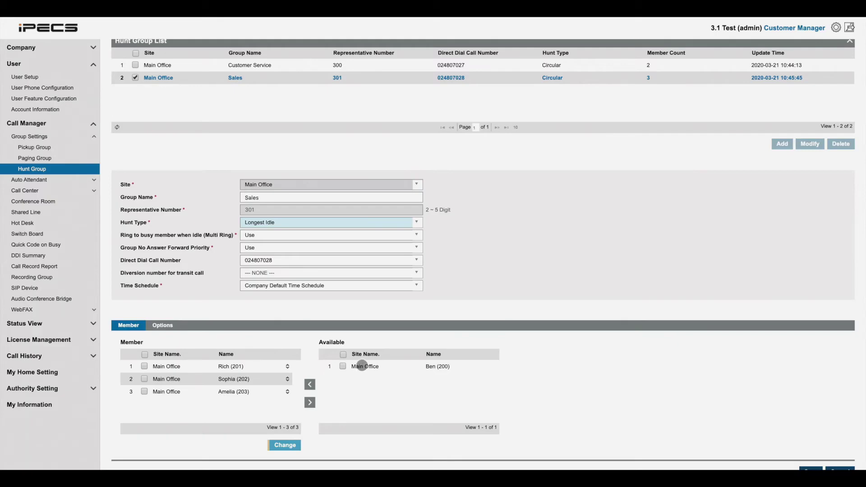
left_click(362, 365)
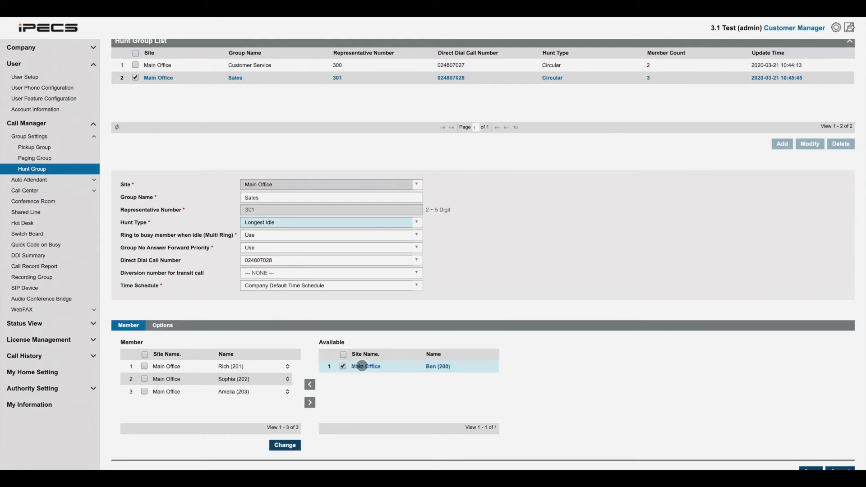
left_click(308, 384)
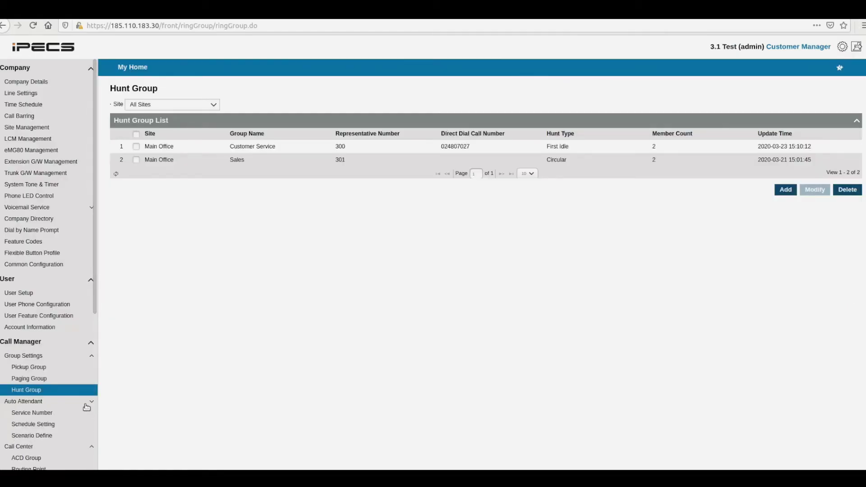
Show the Main Number (400) auto attendant settings, then go to its Schedule Setting page.
left_click(81, 412)
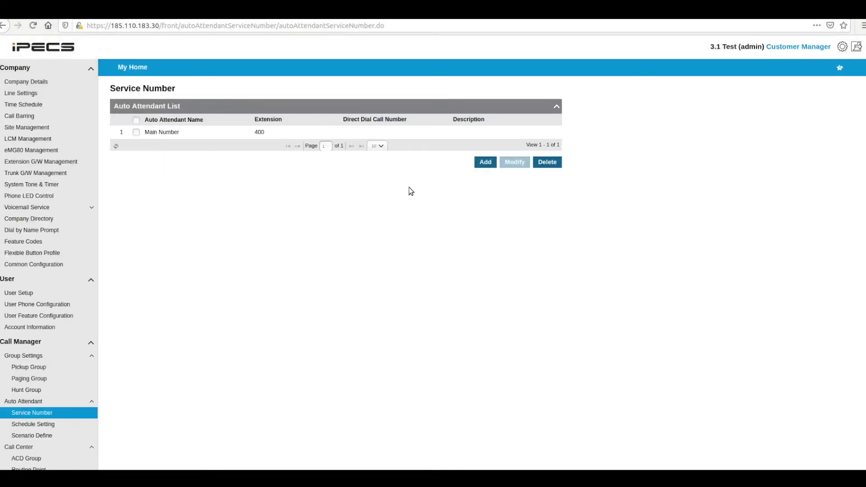
left_click(438, 133)
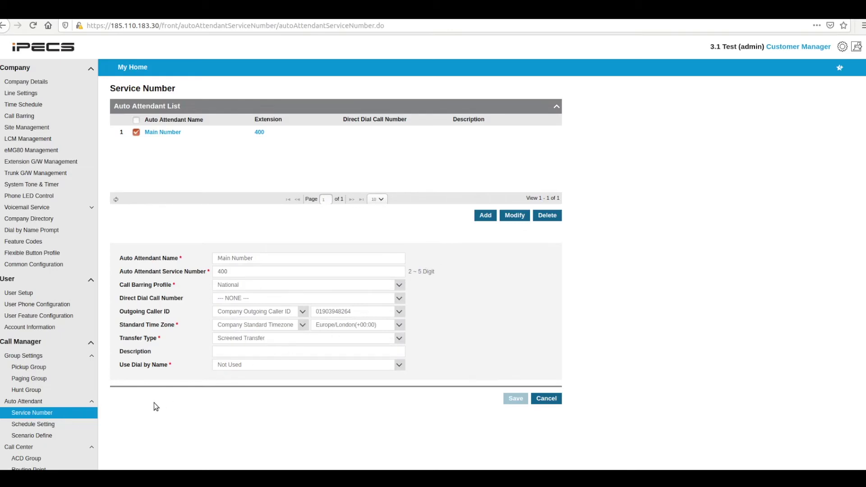
left_click(83, 428)
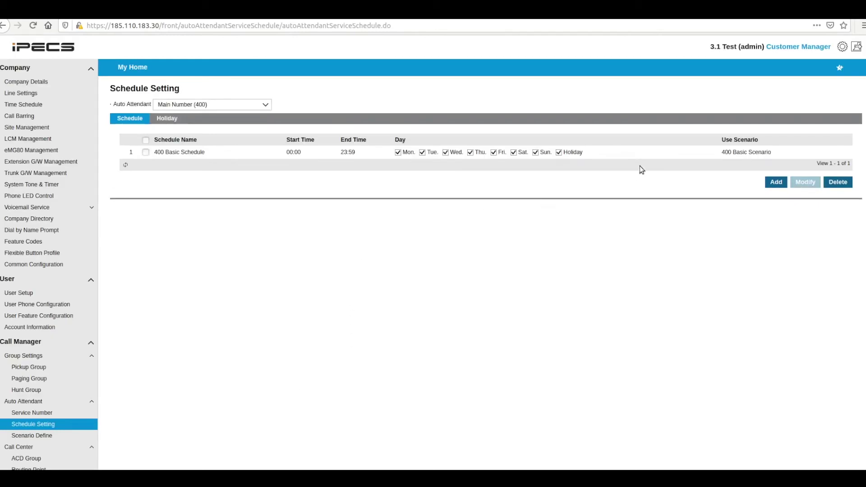
Open the 400 Basic Schedule details: 00:00–23:59, Monday through Holiday, 400 Basic Scenario.
left_click(644, 152)
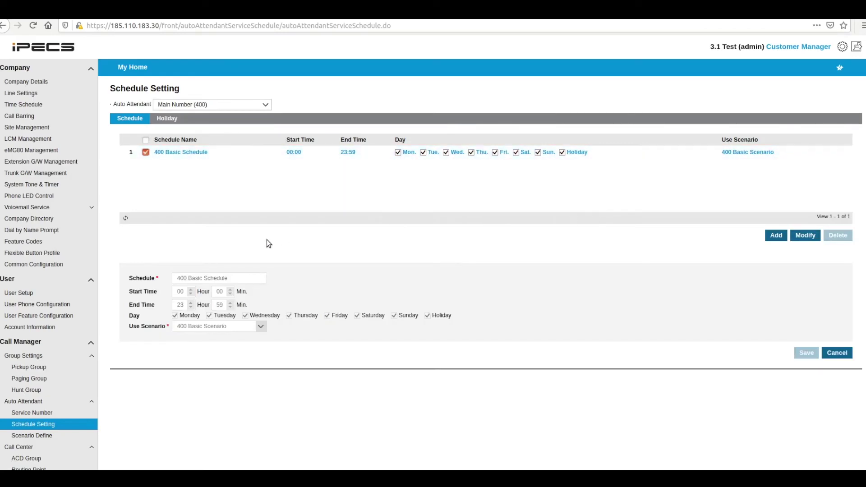
Look up the 400 Basic Scenario in Scenario Define and display its details.
left_click(31, 436)
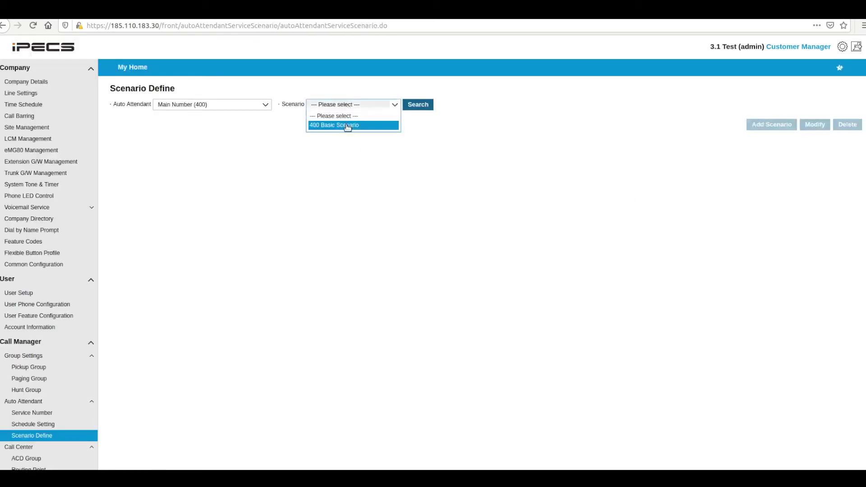
left_click(347, 125)
left_click(410, 106)
left_click(470, 125)
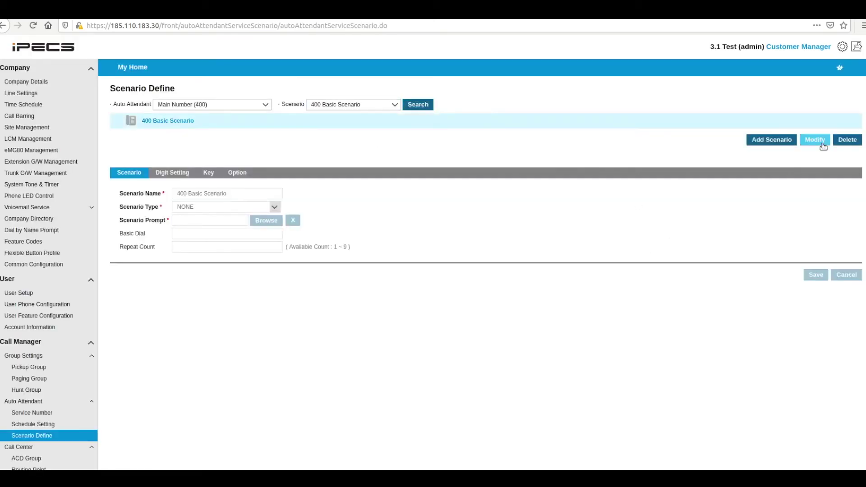
Edit the scenario to General AA type with digit 1 as Short Dial, then open the ACD group list.
left_click(821, 143)
left_click(274, 206)
left_click(261, 226)
left_click(211, 246)
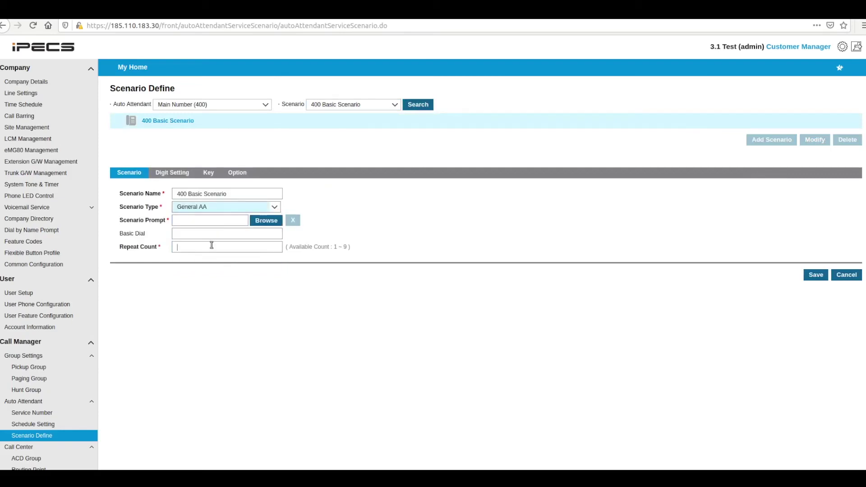
left_click(175, 173)
left_click(175, 193)
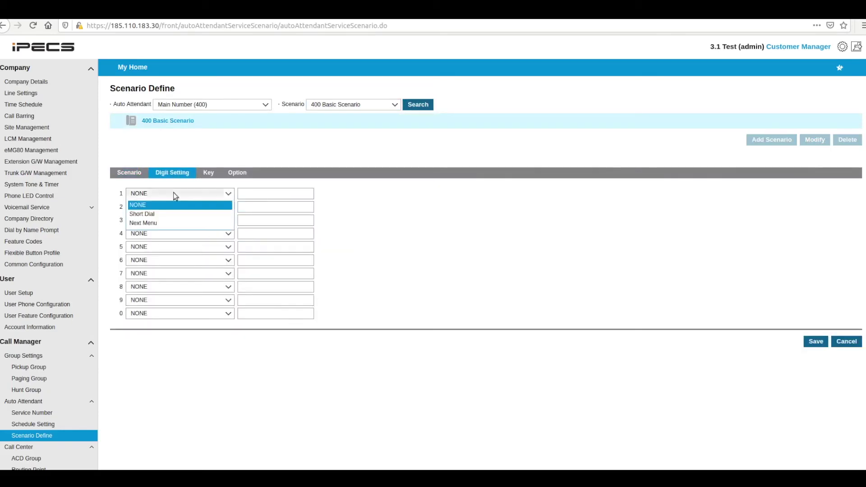
left_click(172, 215)
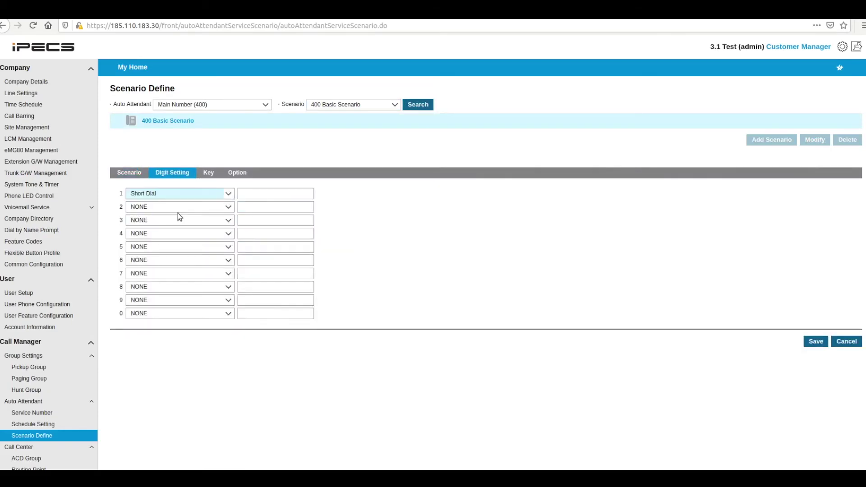
left_click(244, 195)
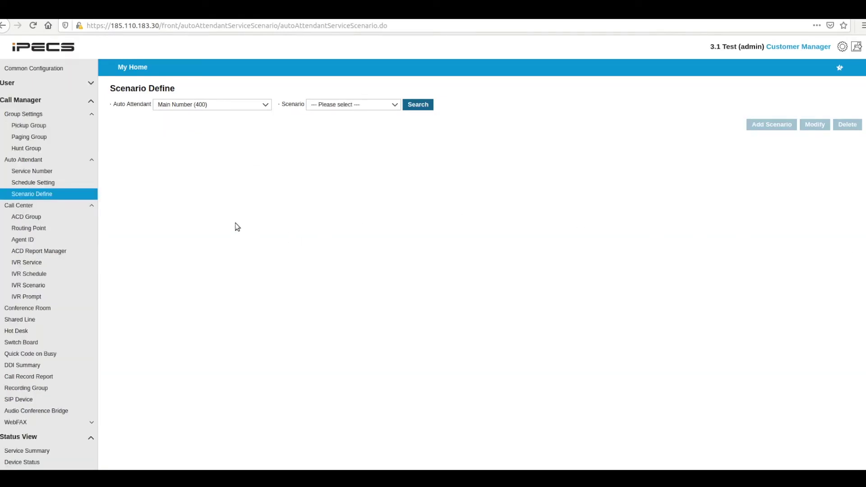
left_click(27, 217)
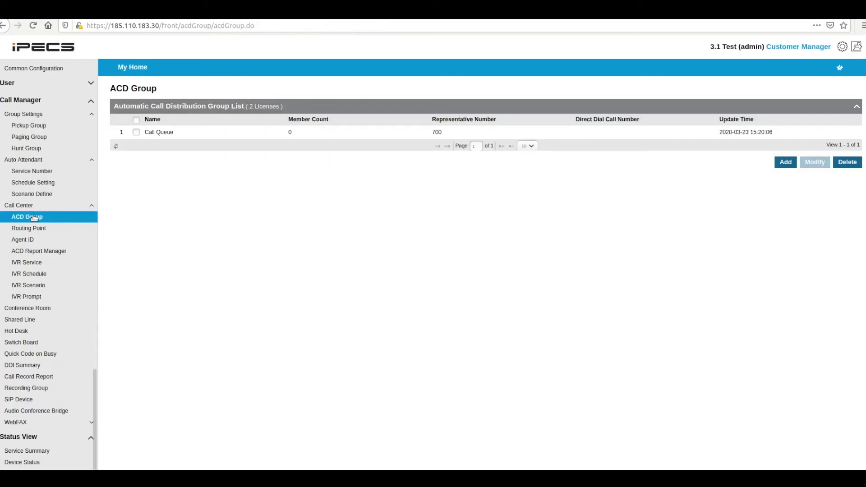
Make the Call Queue ACD group editable and add extension 200 as a sub supervisor.
left_click(202, 132)
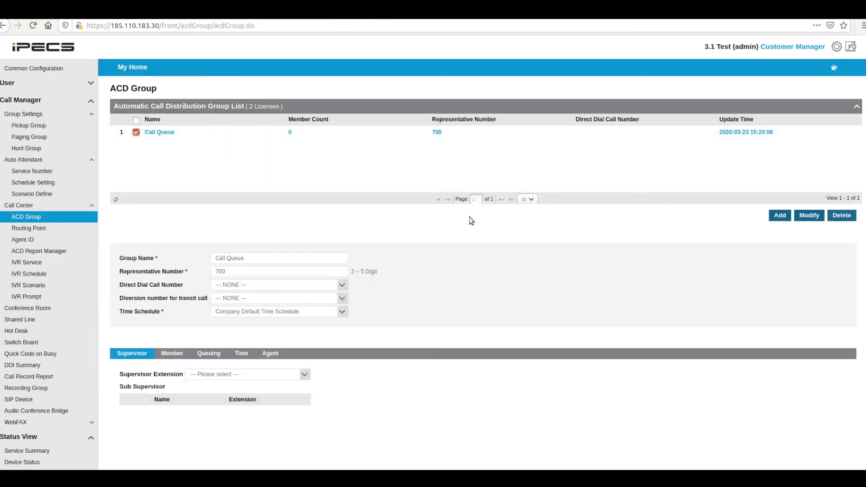
left_click(808, 215)
scroll(216, 383, "down", 2)
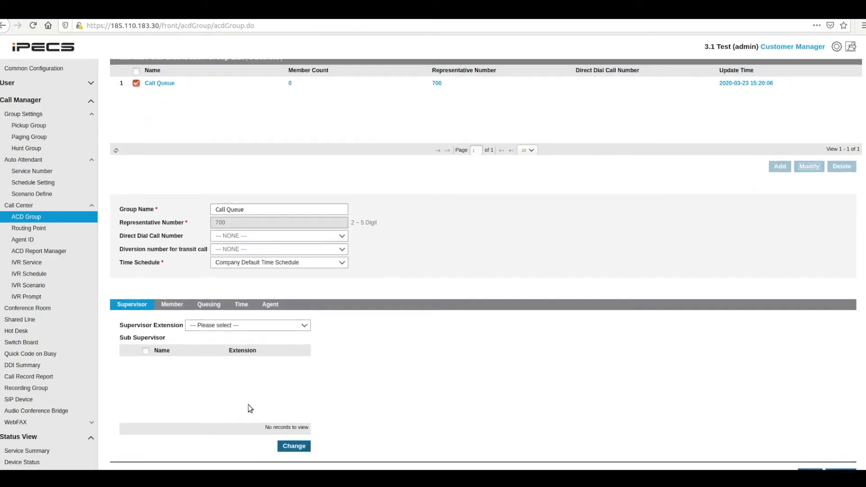
left_click(297, 442)
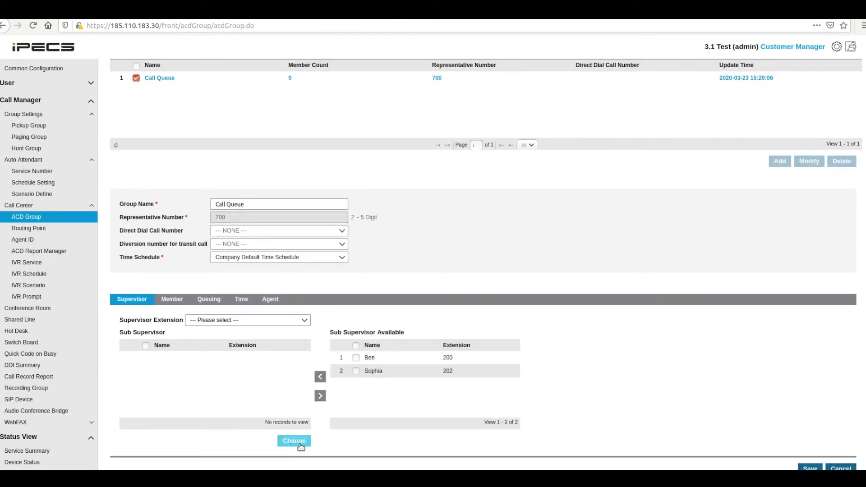
left_click(409, 358)
left_click(321, 377)
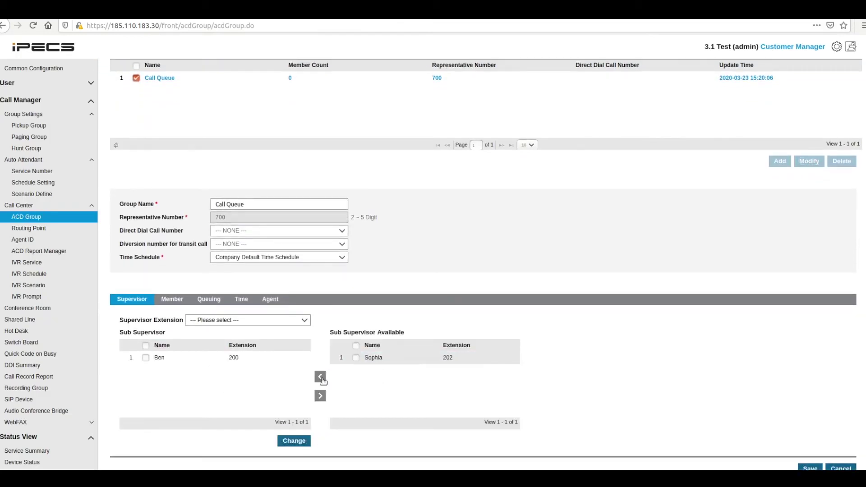
Move extension 202 into the Call Queue members and save the group.
left_click(301, 440)
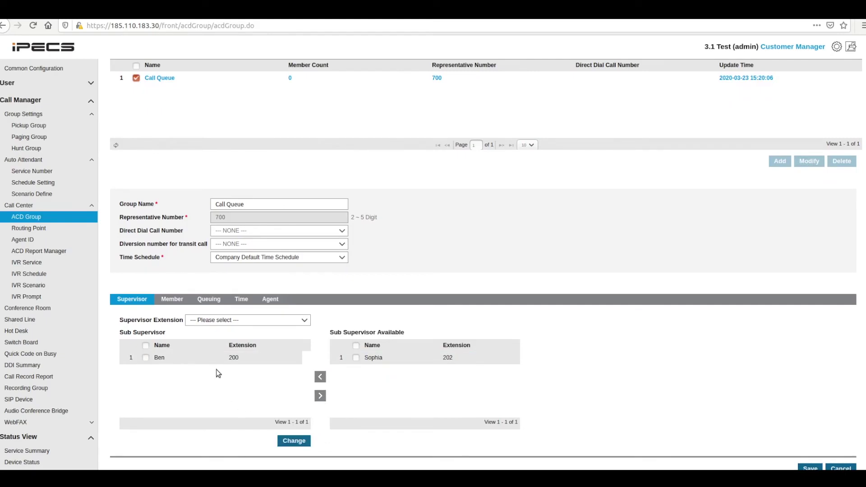
left_click(172, 299)
double_click(391, 346)
left_click(810, 454)
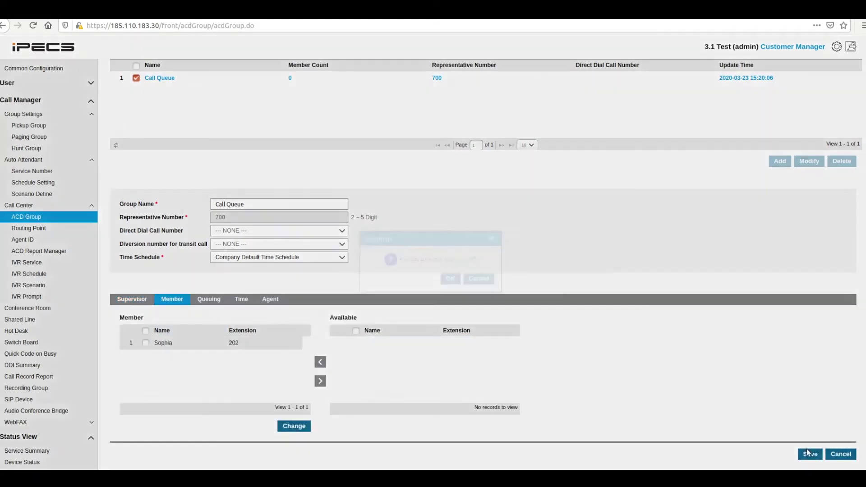
left_click(445, 278)
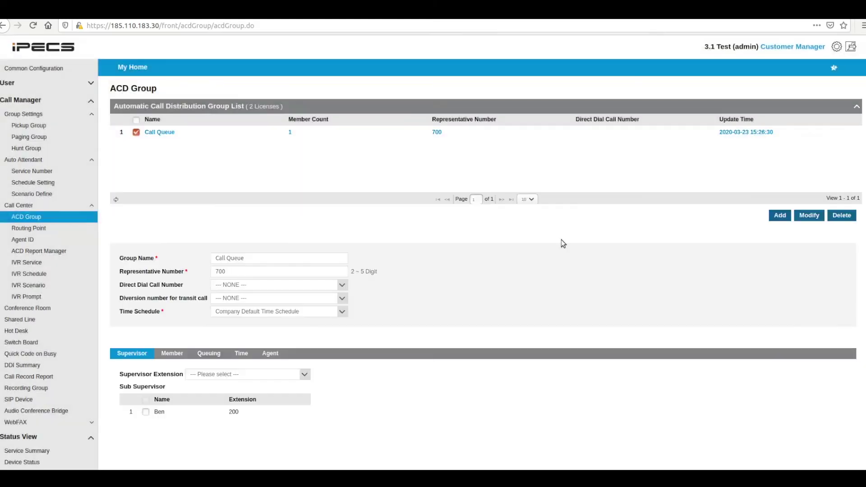
Review the Call Queue group's queuing settings and its night and holiday time settings.
left_click(214, 359)
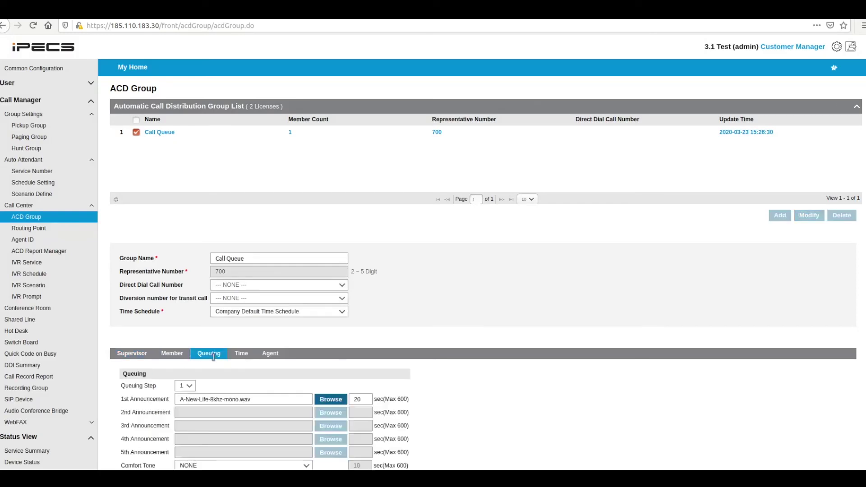
scroll(223, 372, "down", 2)
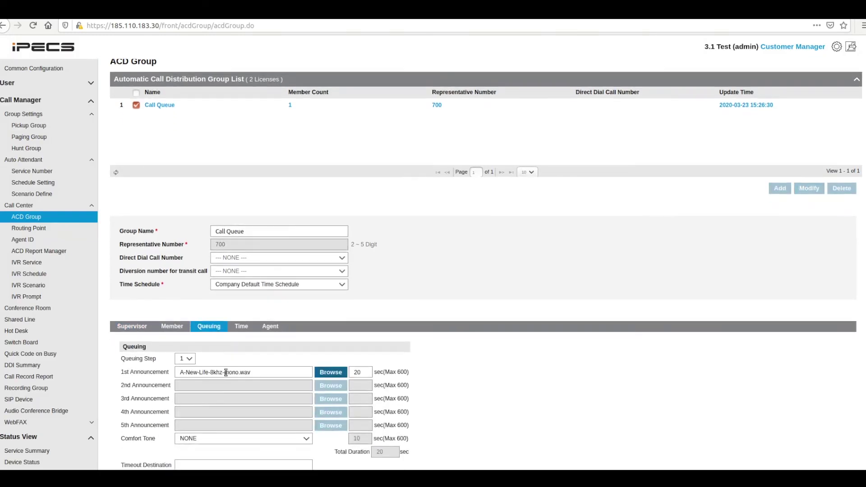
scroll(232, 382, "down", 3)
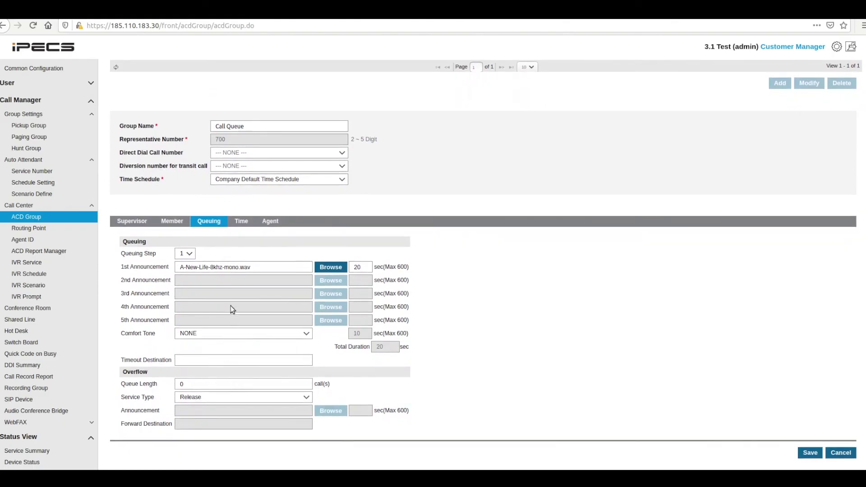
left_click(237, 222)
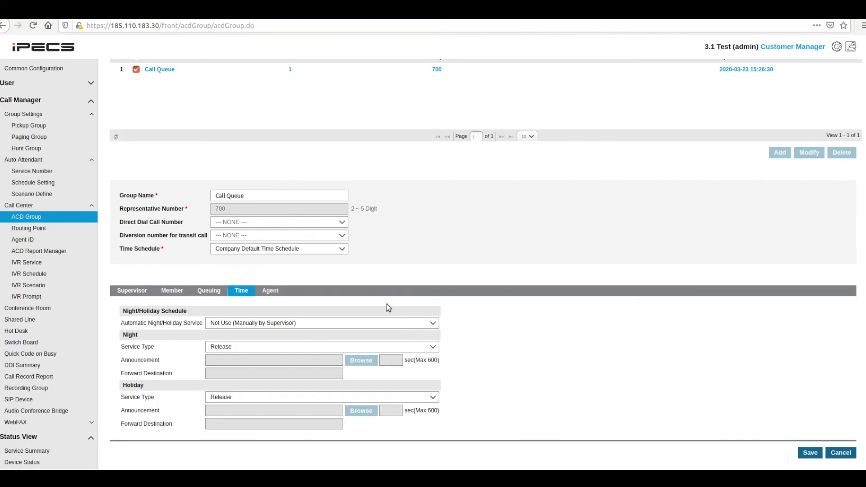
Review the agent log-on default settings, then go to the Conference Room list.
left_click(271, 291)
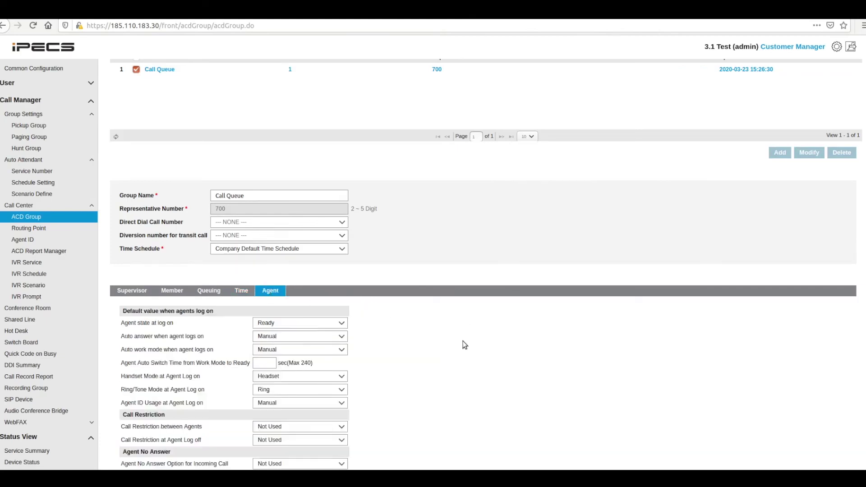
scroll(461, 348, "down", 3)
scroll(458, 349, "down", 2)
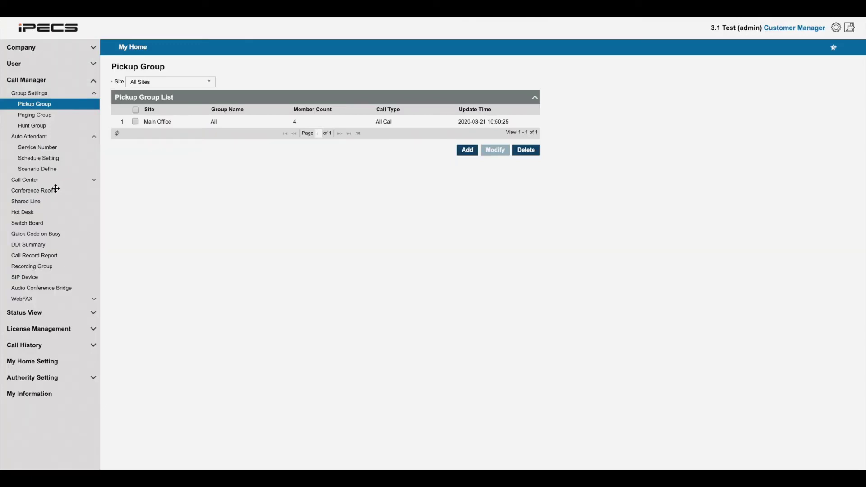
left_click(54, 190)
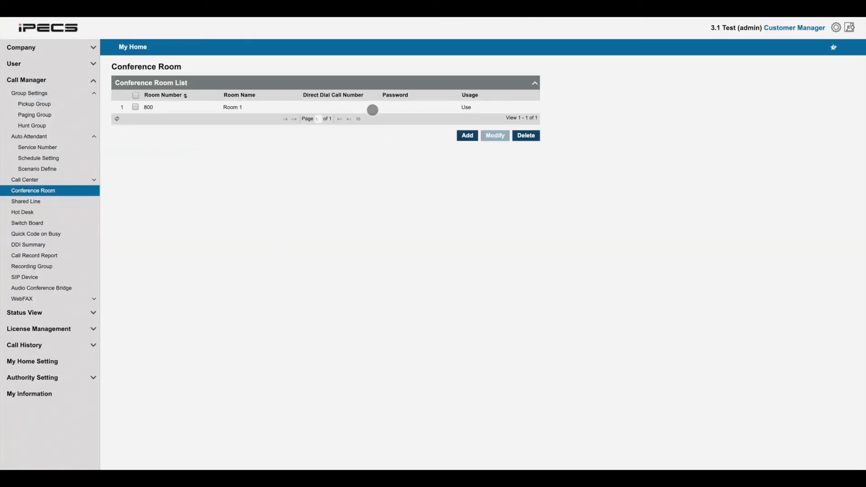
View conference room 800's details, then open the DDI Summary list.
left_click(372, 109)
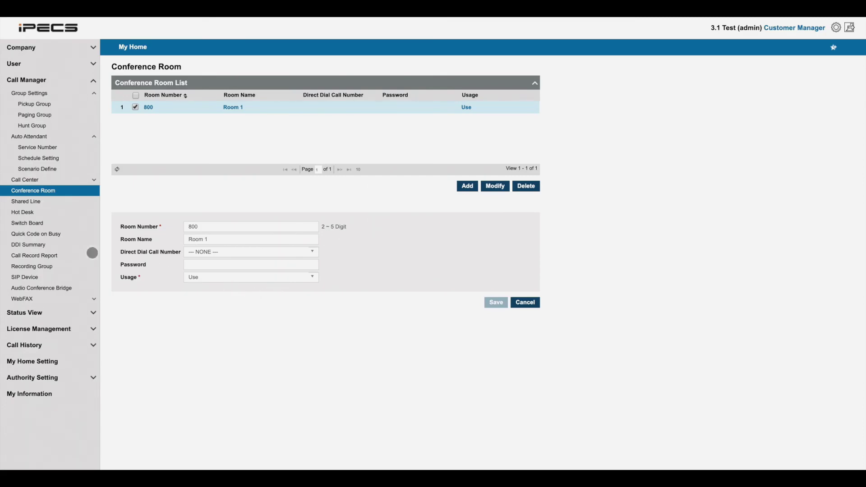
left_click(59, 244)
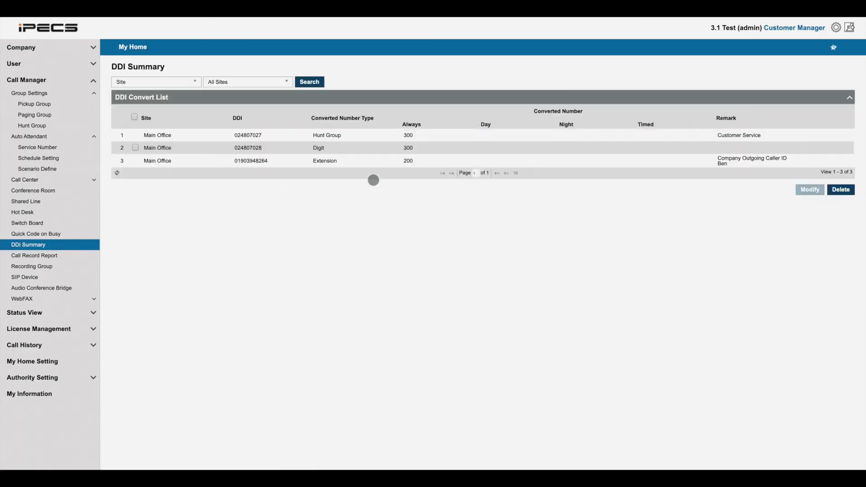
Change the Digit-type DDI's converted number from 300 to 302 and save it.
left_click(359, 152)
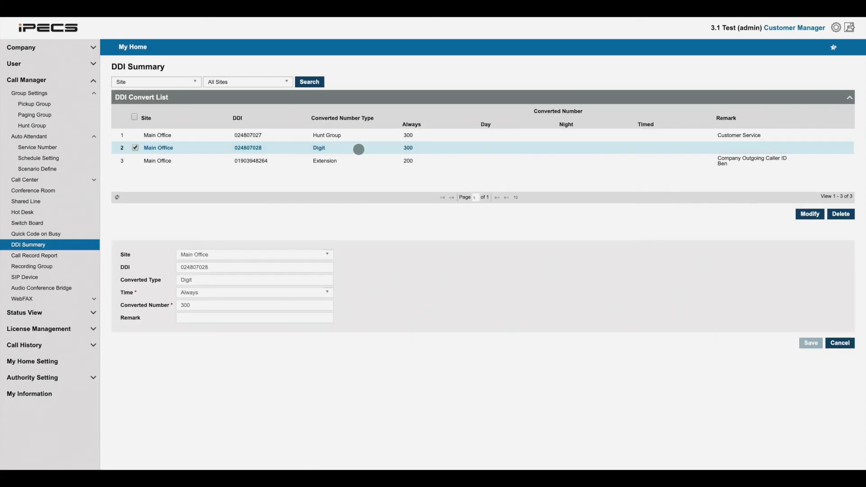
left_click(822, 215)
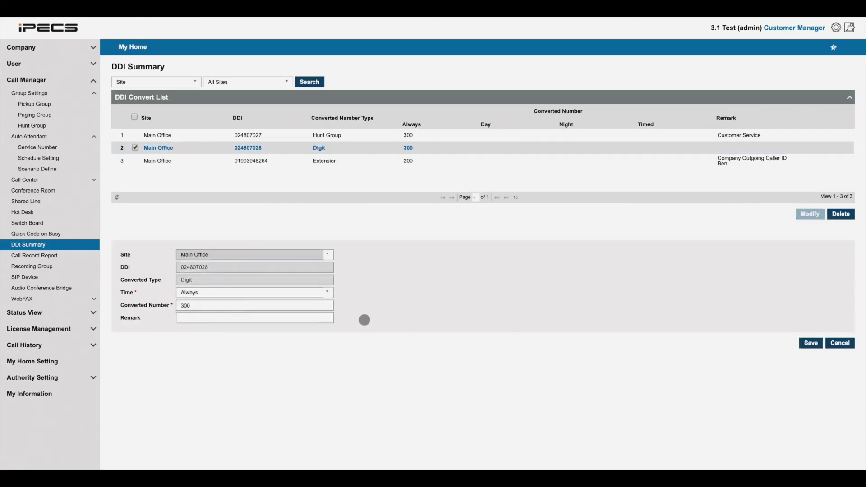
left_click(300, 306)
type("302")
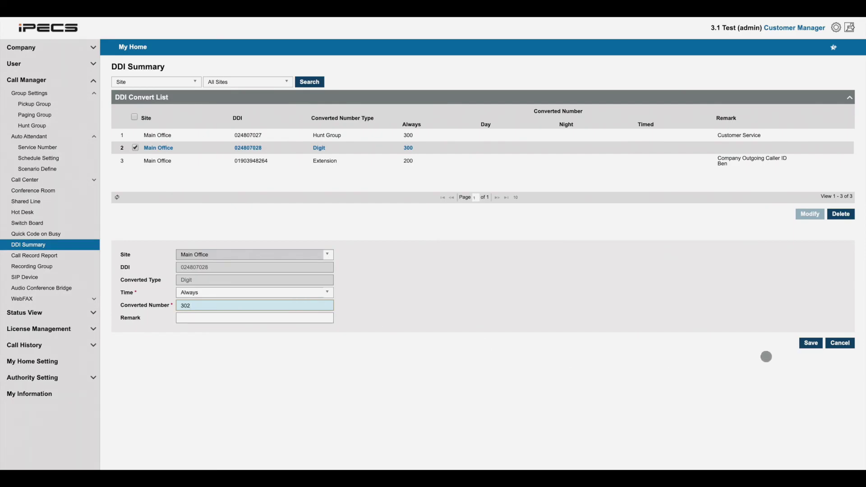
left_click(810, 343)
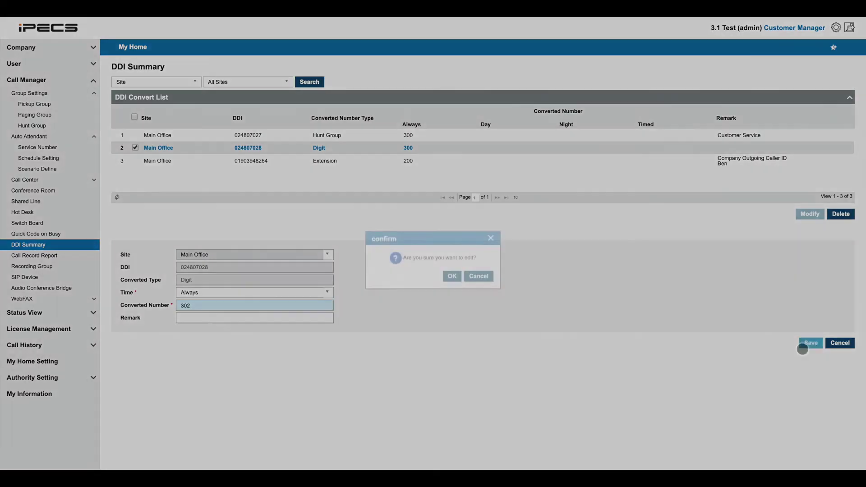
left_click(451, 276)
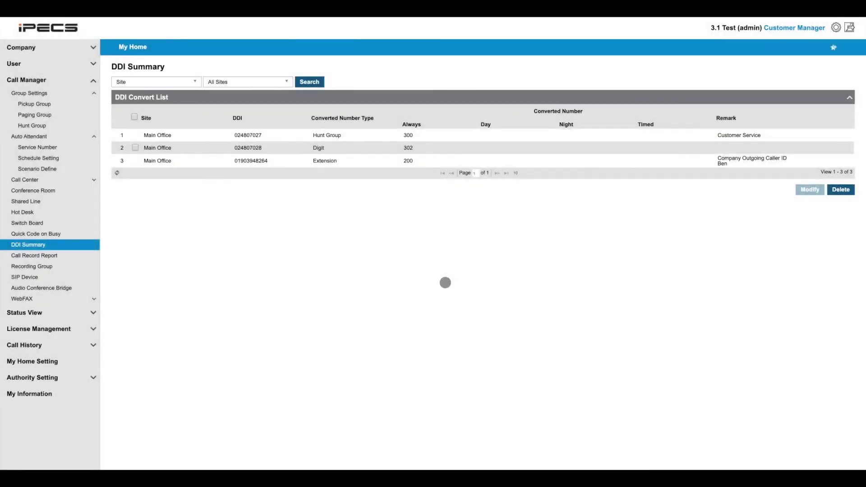
left_click(54, 255)
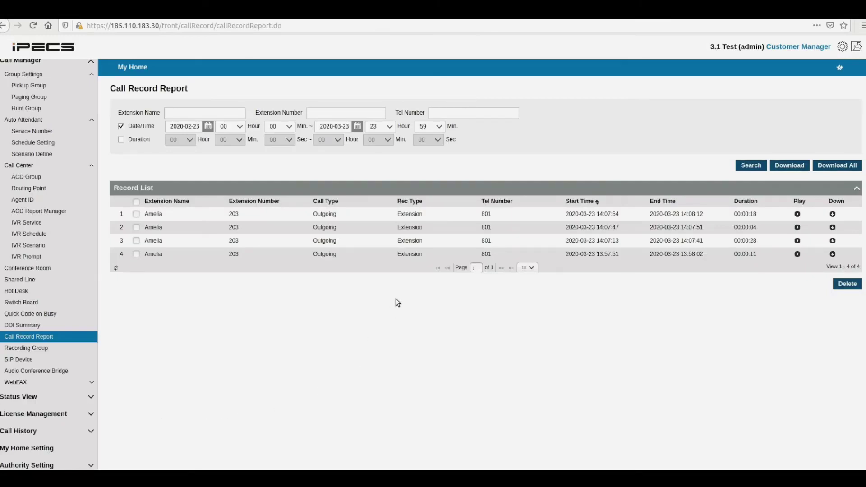
Select the 13:57:51 call record, then open Device Status under Status View.
left_click(427, 256)
left_click(91, 397)
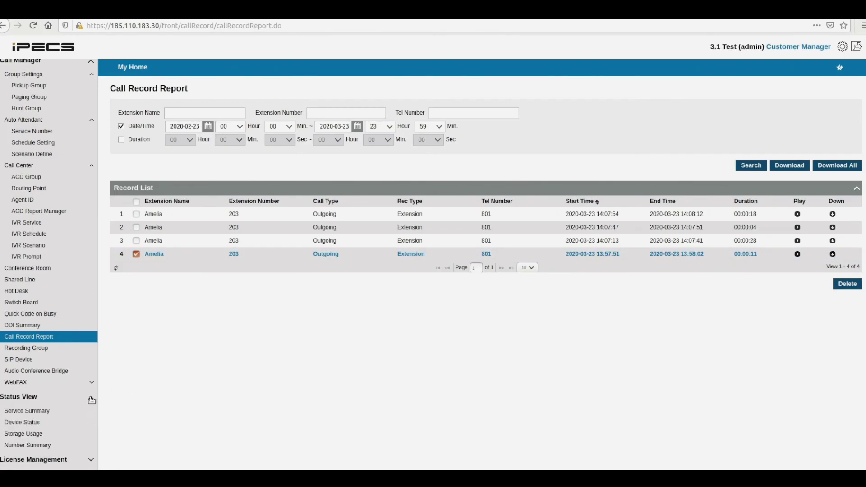
left_click(67, 423)
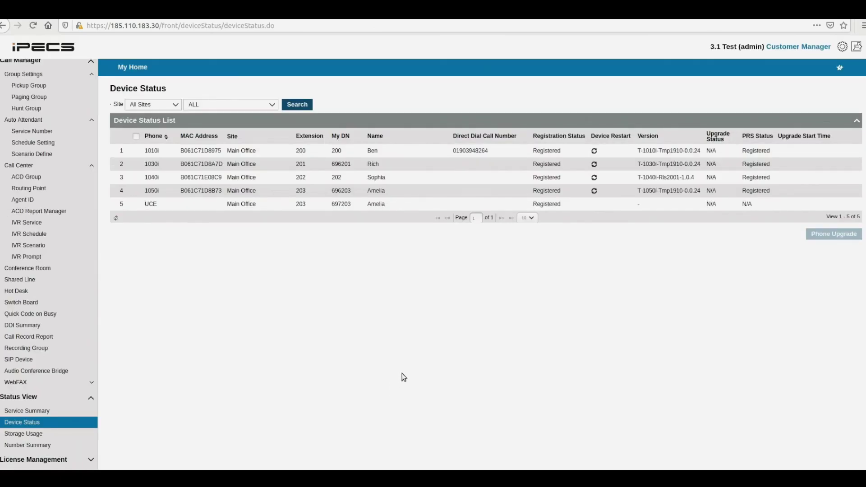